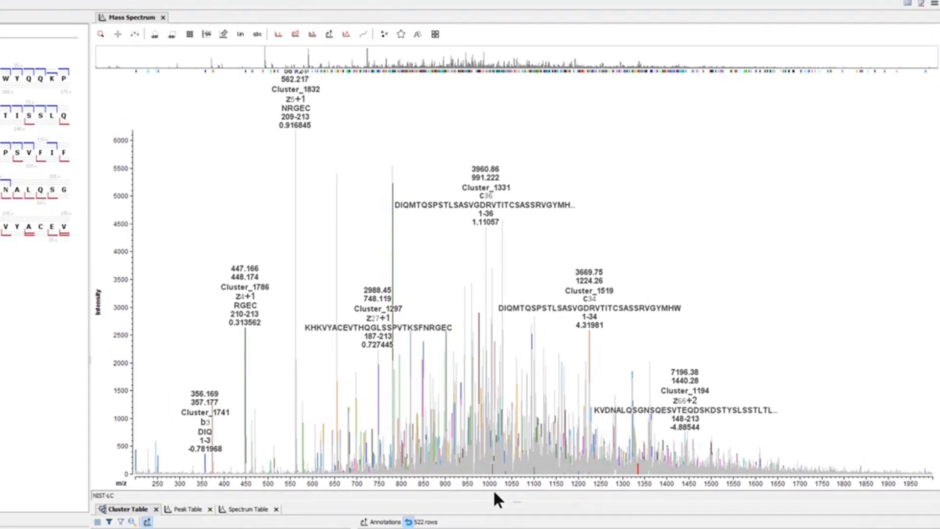
Enlarge the table area below the mass spectrum and display the a2 fragment of peptide DI, Cluster_1710, in the spectrum
left_click_drag(493, 500, 481, 448)
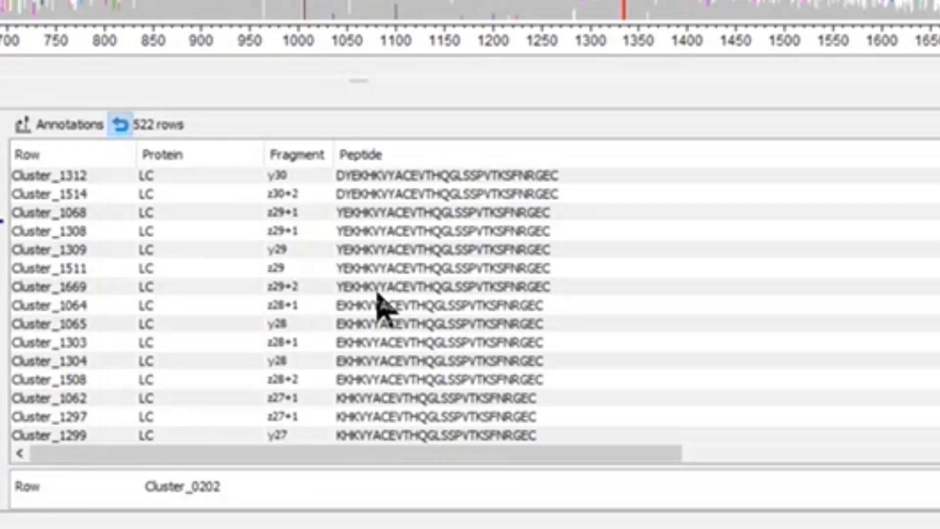
scroll(379, 299, "up", 5)
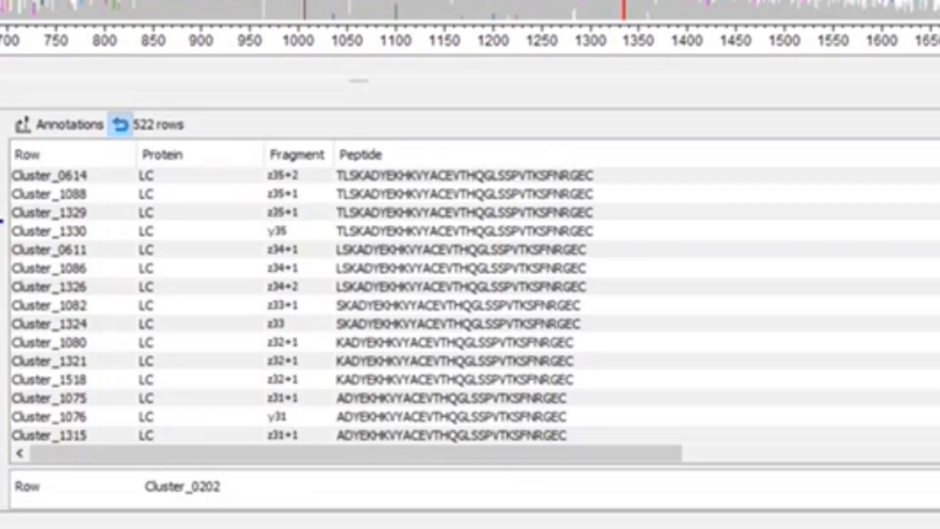
scroll(475, 305, "up", 8)
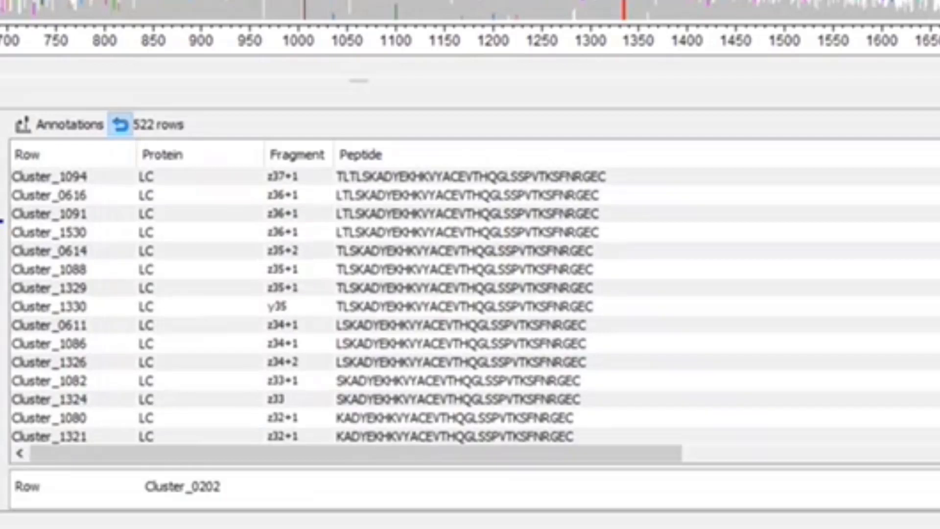
scroll(474, 305, "up", 20)
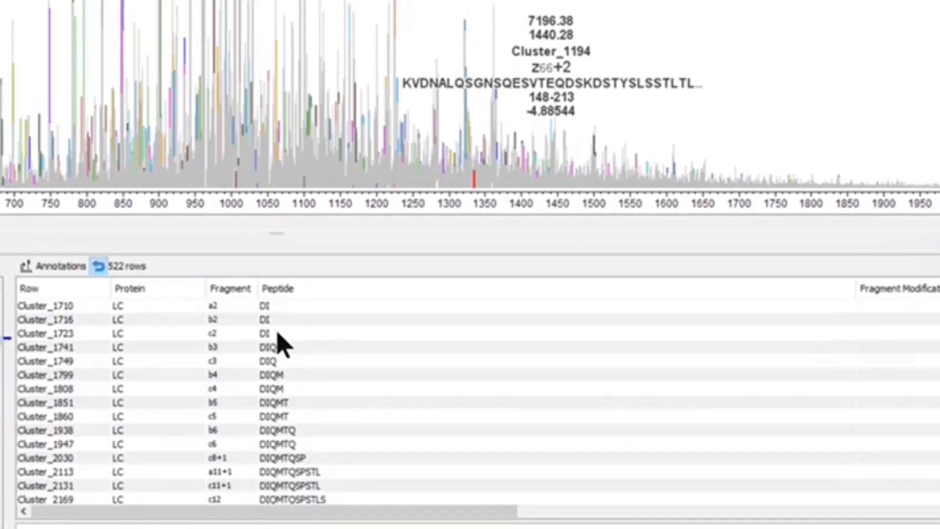
left_click(223, 307)
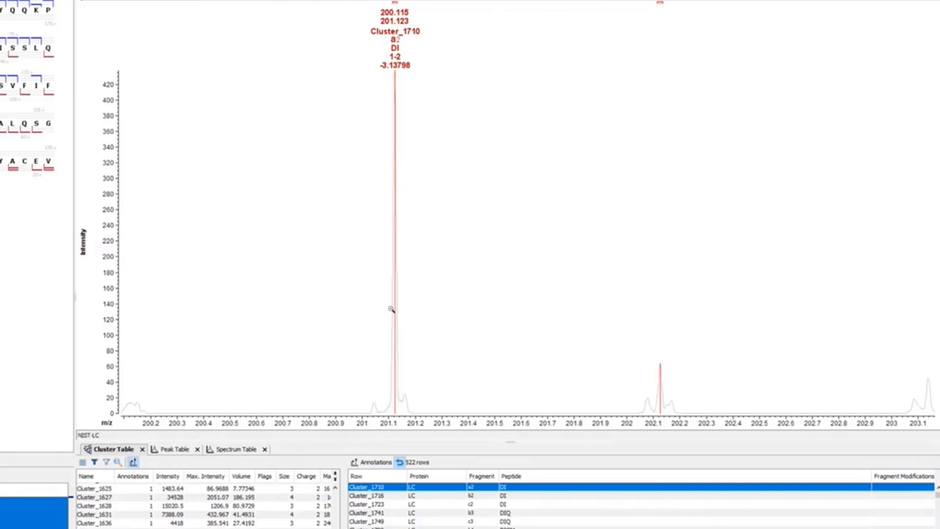
Display the b2 fragment Cluster_1716 and the c2 fragment Cluster_1723 of peptide DI one after the other in the spectrum
left_click(472, 496)
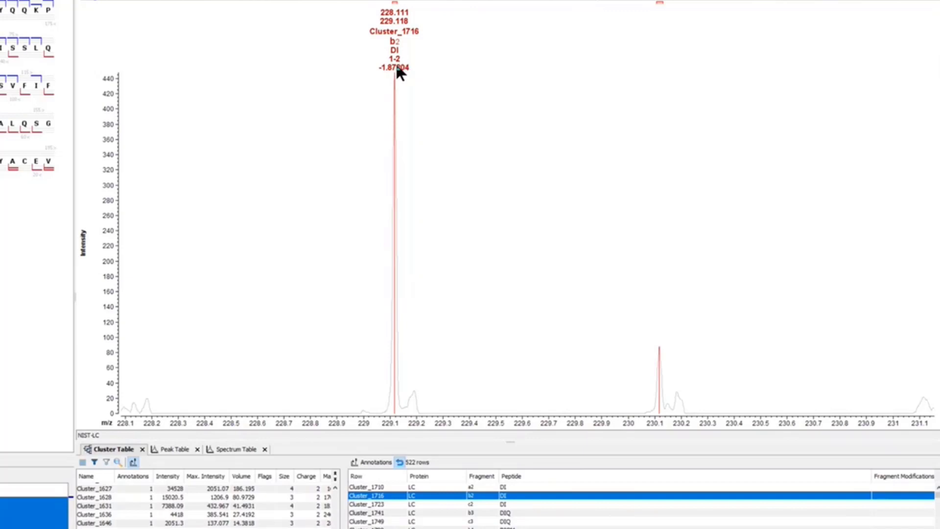
right_click(497, 135)
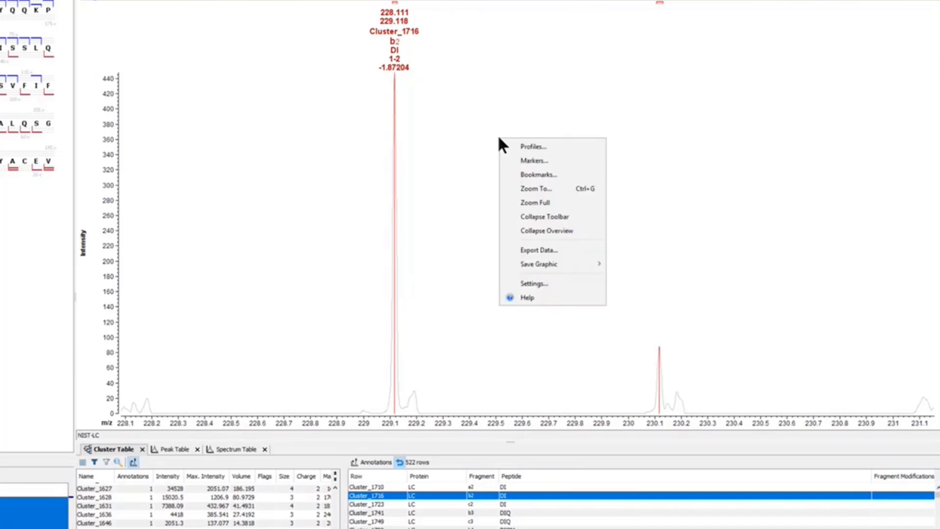
left_click(443, 122)
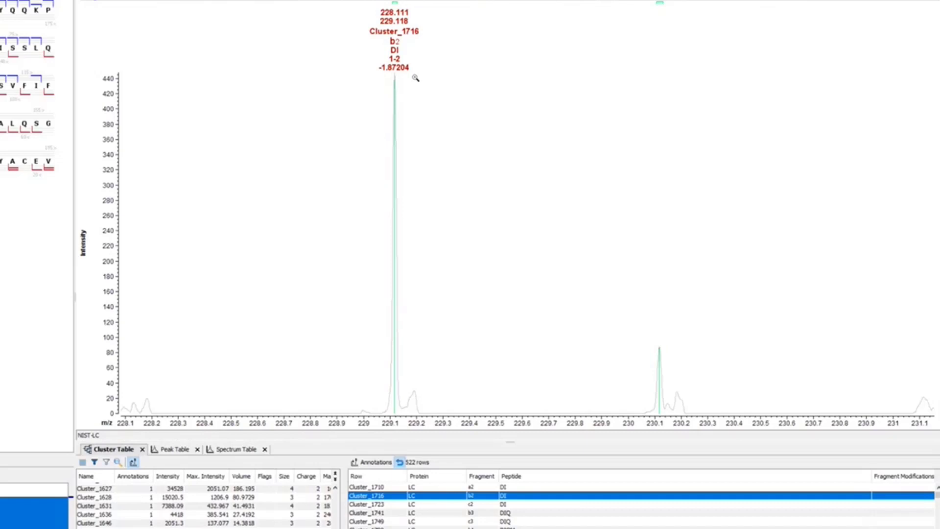
left_click(478, 505)
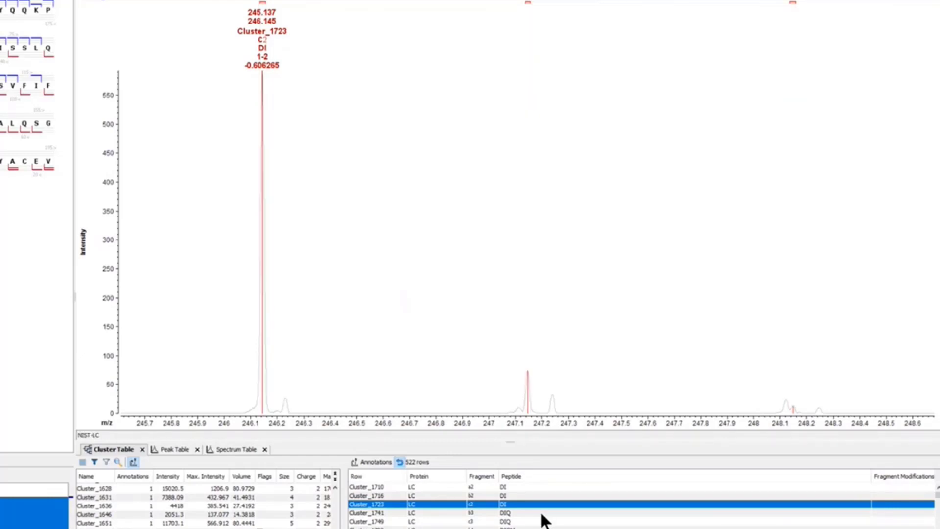
Find the c33 fragment Cluster_1317 in the annotations and display its isotope peaks in the spectrum
scroll(538, 524, "down", 3)
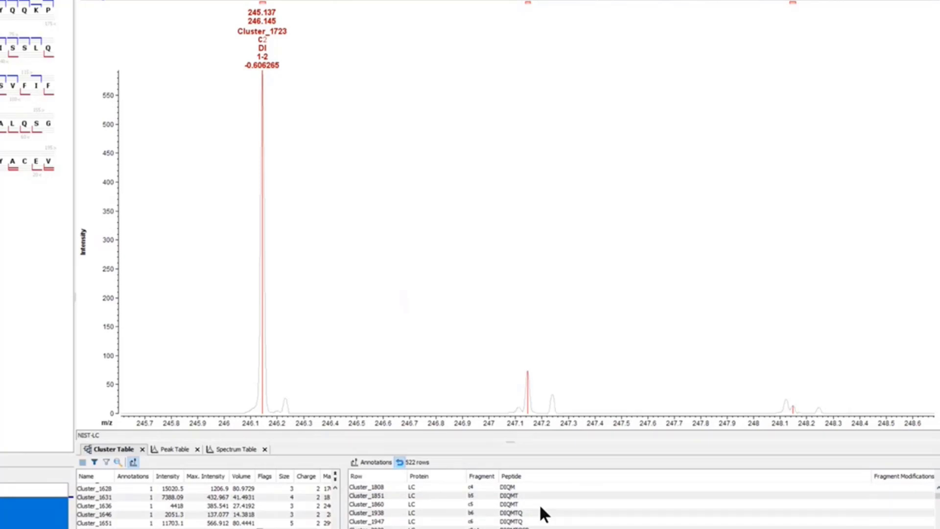
scroll(590, 515, "down", 1)
scroll(594, 521, "down", 1)
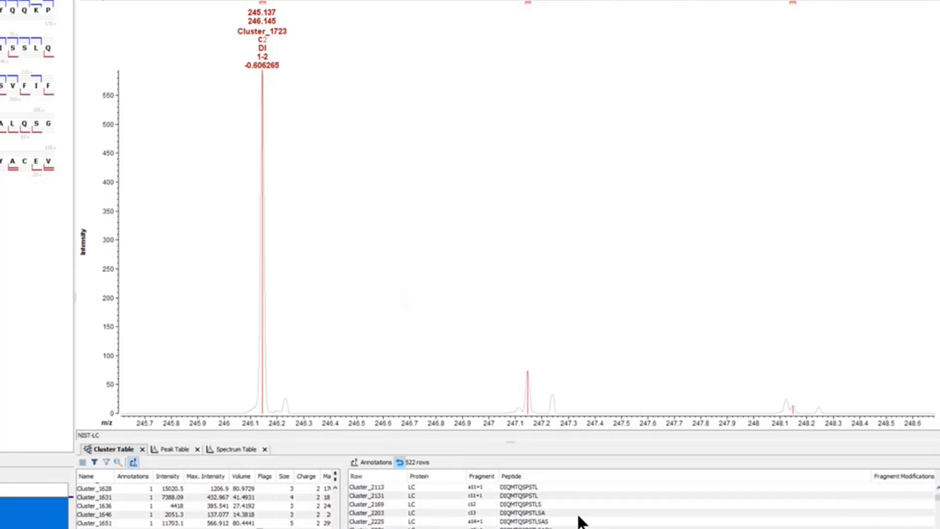
scroll(563, 511, "down", 1)
scroll(606, 511, "down", 3)
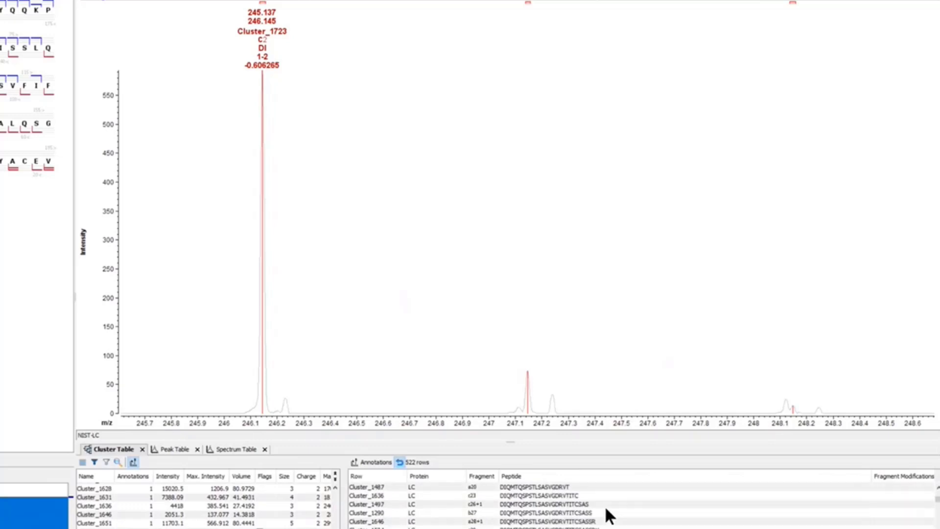
scroll(606, 515, "down", 1)
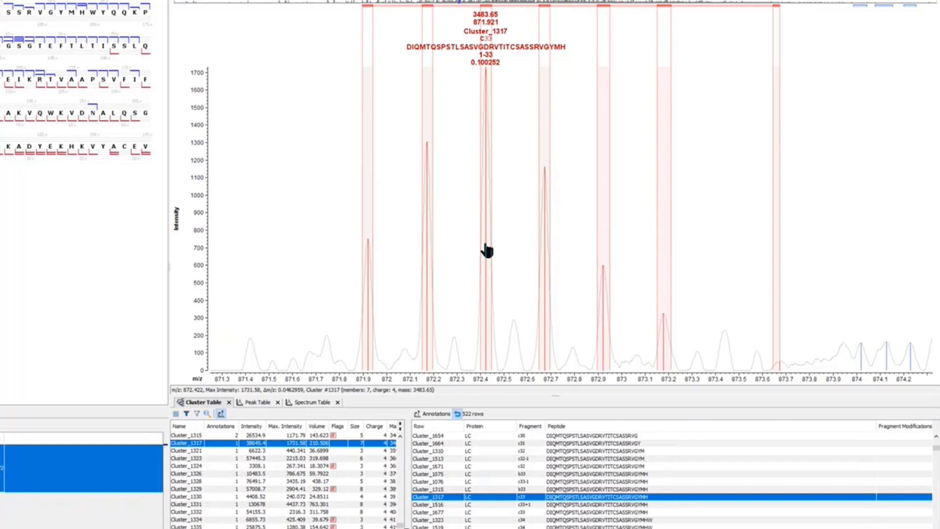
Widen the Peptide column of the annotations and display the c125+1 fragment, Cluster_0031, in the spectrum
scroll(691, 473, "down", 15)
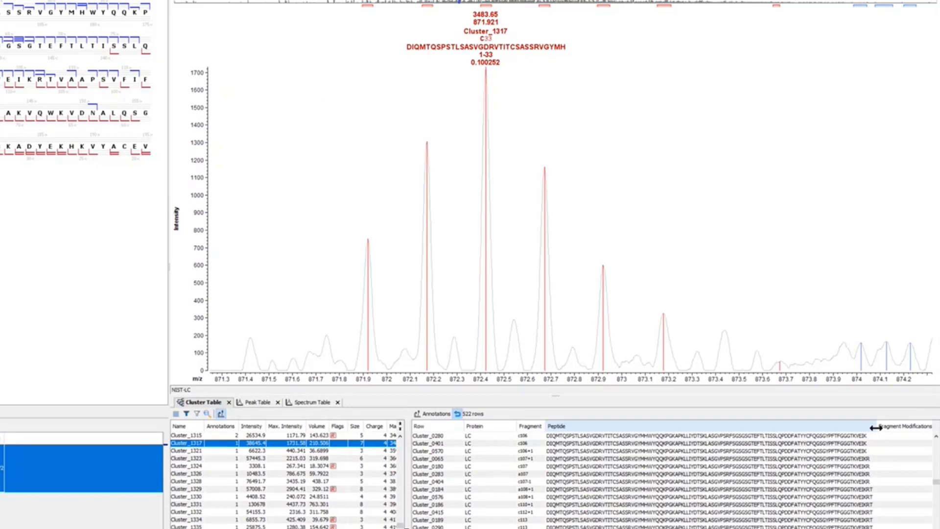
left_click_drag(876, 427, 924, 427)
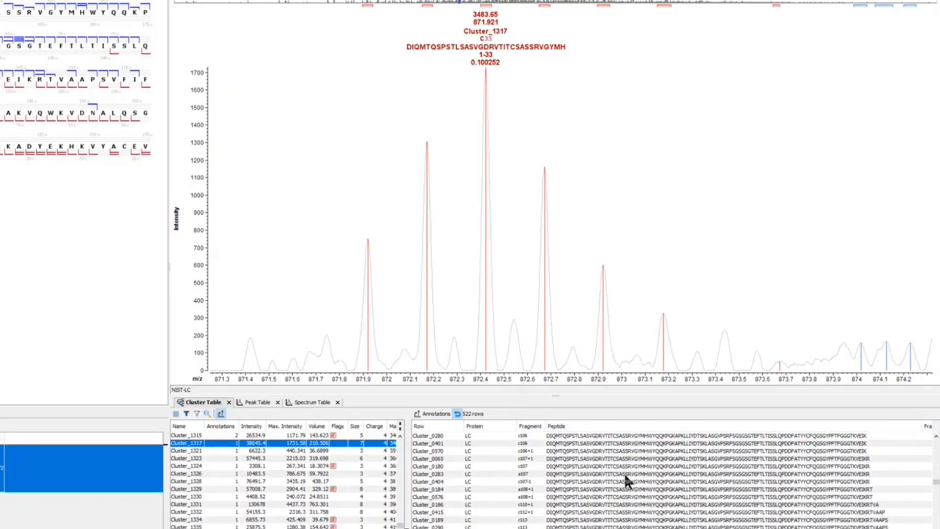
scroll(624, 473, "down", 4)
scroll(624, 473, "down", 3)
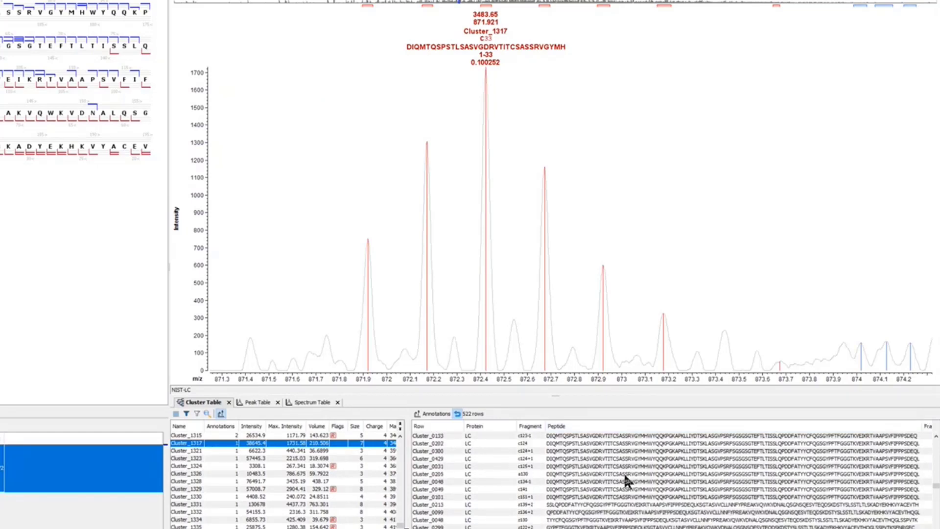
left_click(526, 468)
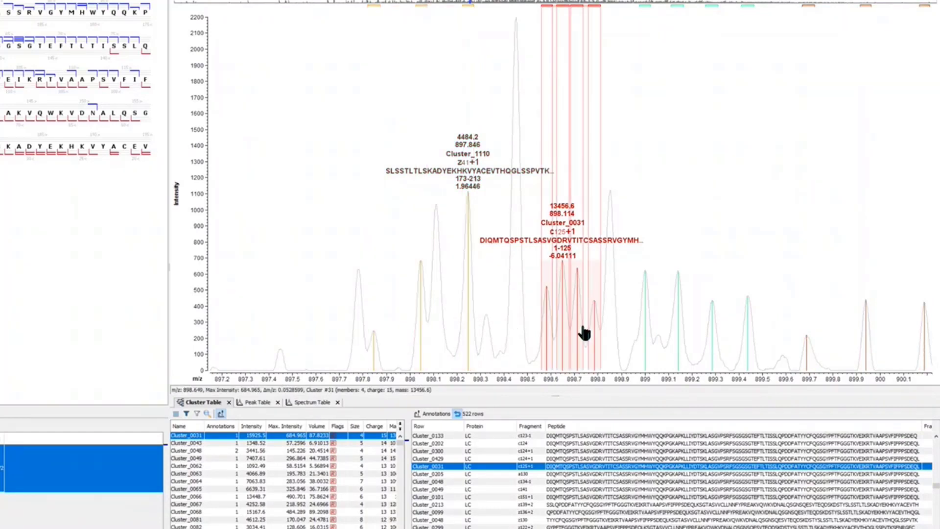
Zoom in on the Cluster_0031 isotope peaks and measure the m/z spacing between its first two peaks
left_click_drag(499, 302, 699, 318)
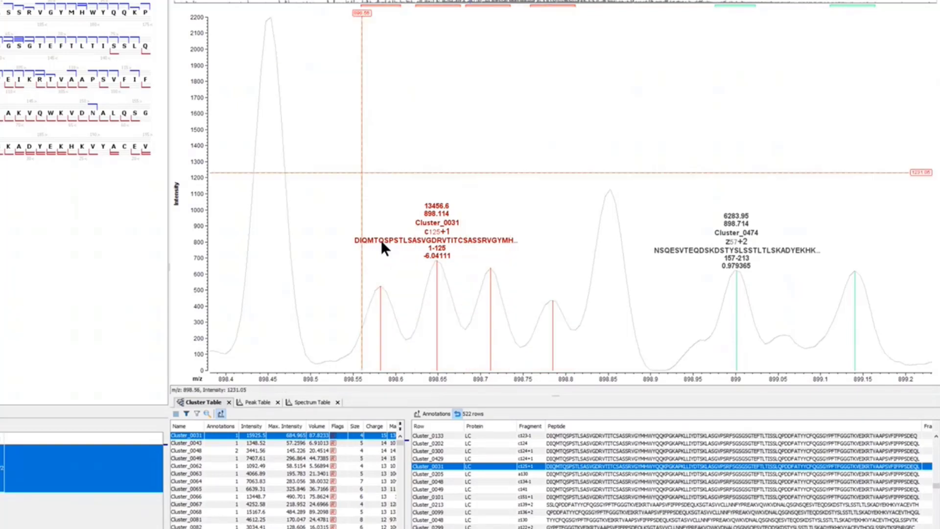
left_click_drag(379, 308, 437, 307)
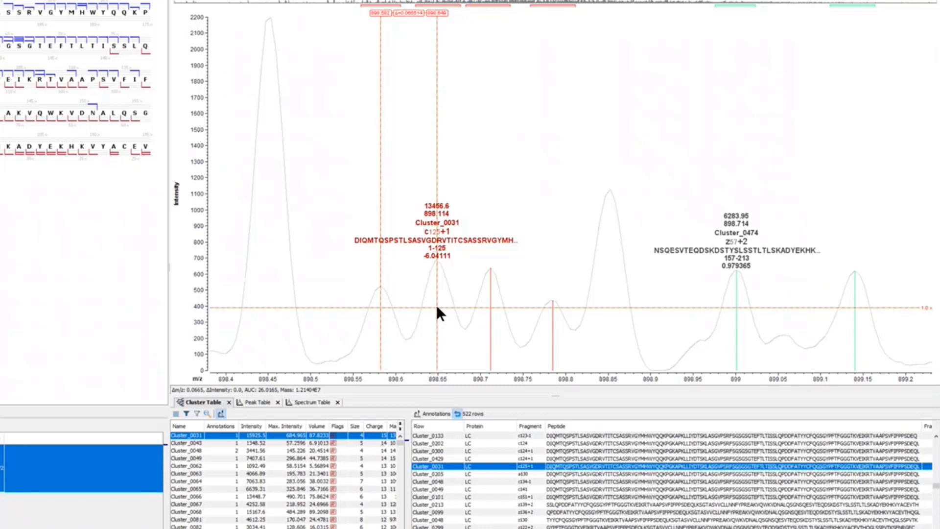
left_click_drag(437, 307, 437, 307)
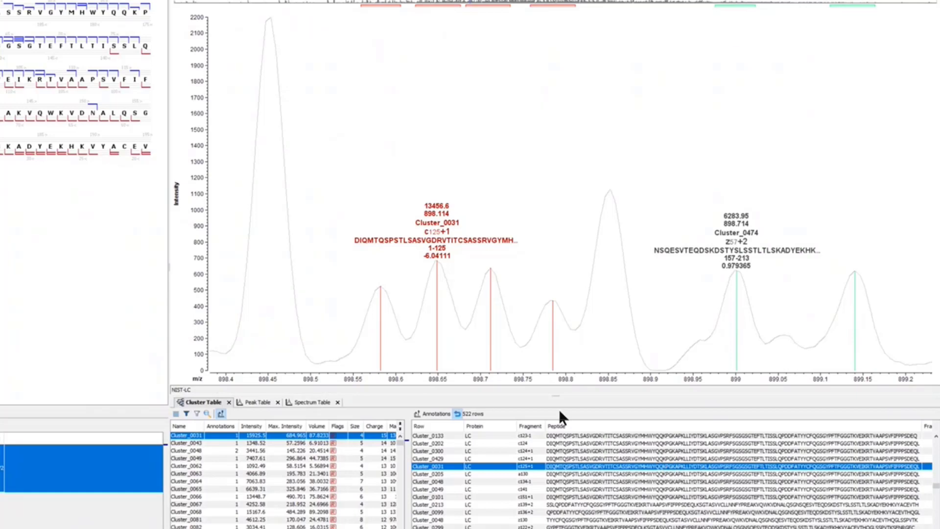
Review the annotation rows following Cluster_0031 and widen the Peptide column slightly to fit the longest sequences
scroll(655, 470, "down", 3)
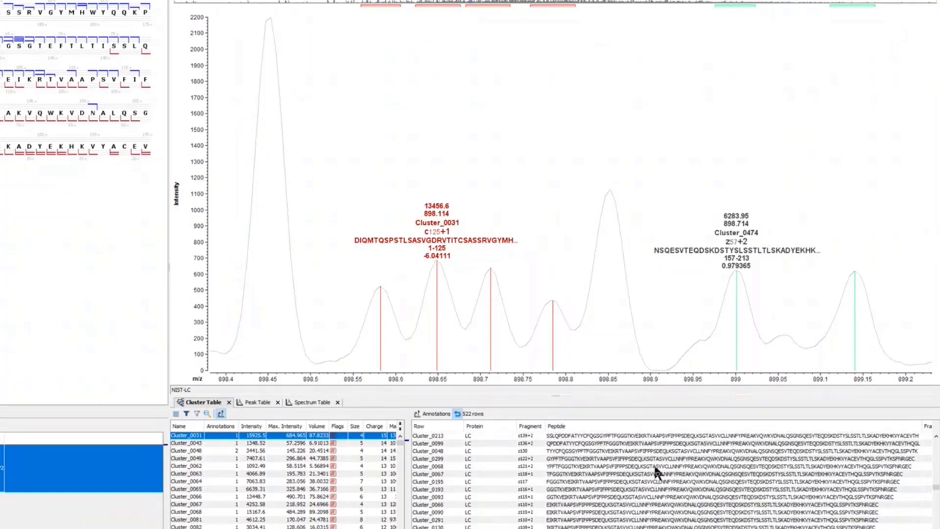
scroll(654, 464, "down", 1)
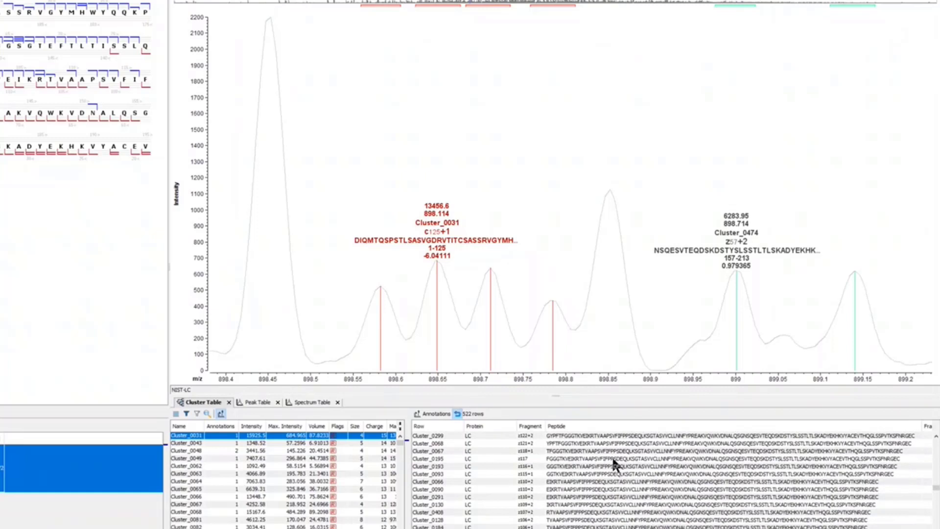
scroll(612, 463, "up", 4)
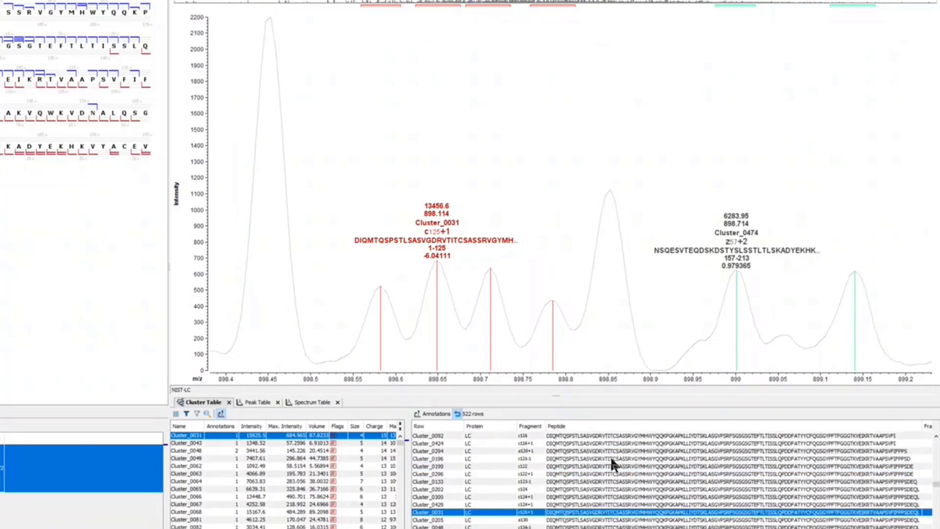
scroll(581, 459, "down", 1)
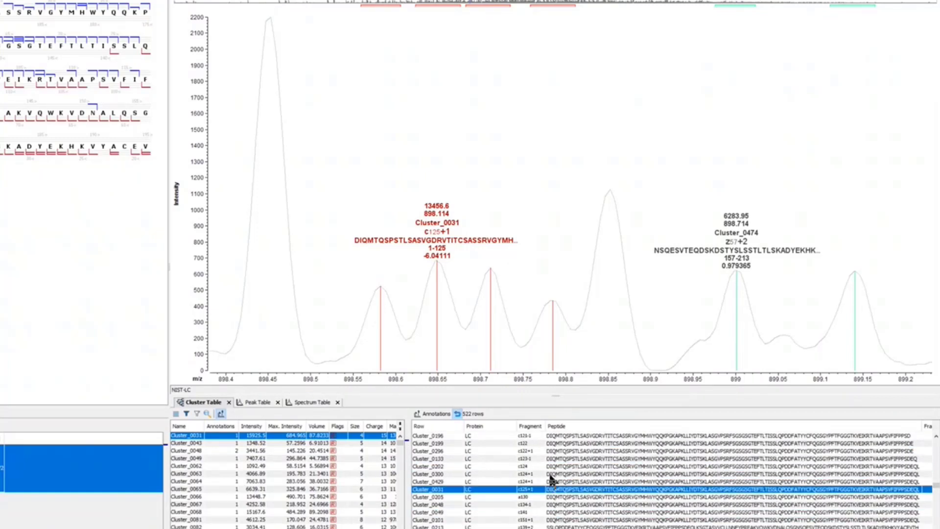
scroll(530, 495, "down", 1)
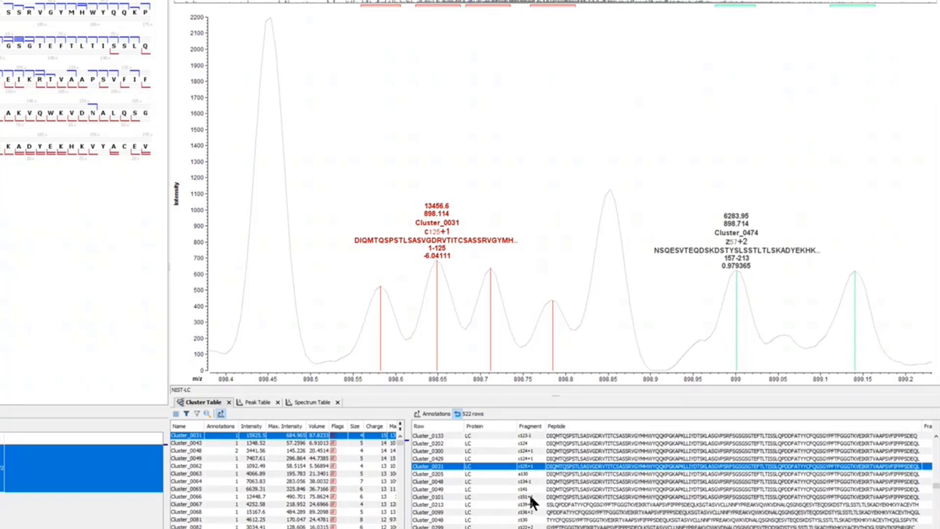
scroll(533, 482, "down", 1)
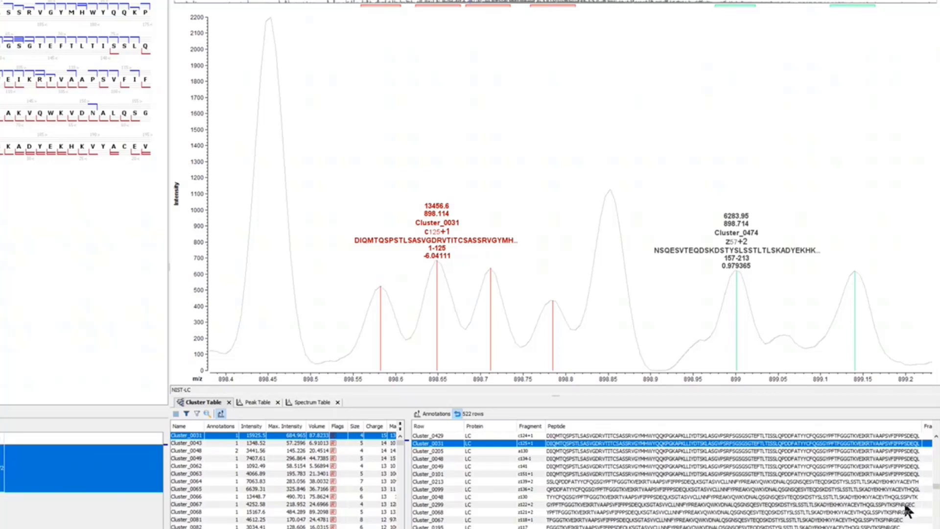
left_click_drag(922, 428, 928, 428)
Examine the C-terminal fragment annotations from the longest z-type sequences through the progressively shorter ones, down to the z56 and y56 fragments
scroll(803, 478, "down", 2)
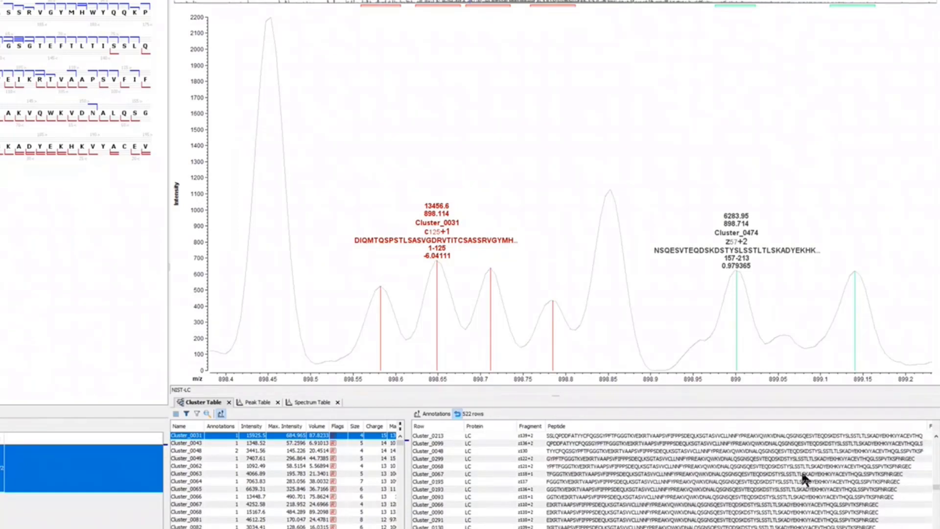
scroll(801, 471, "down", 1)
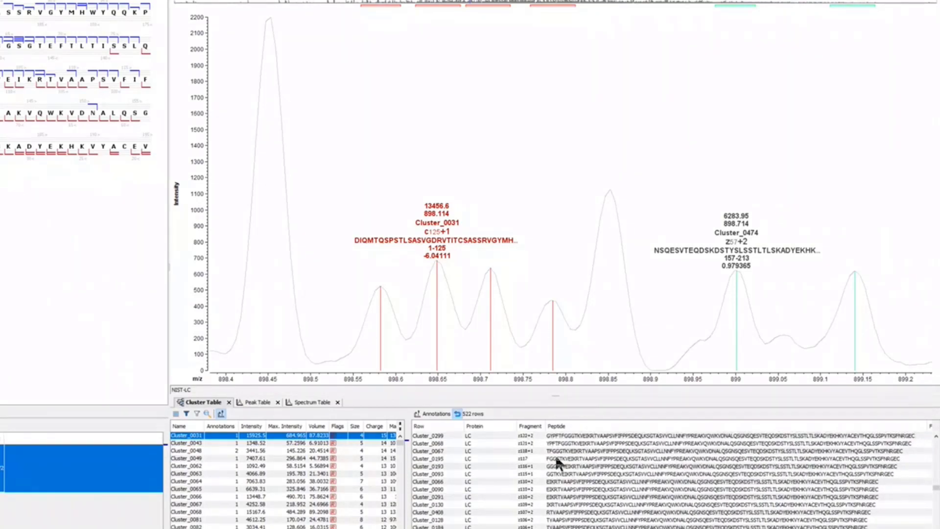
scroll(555, 455, "down", 1)
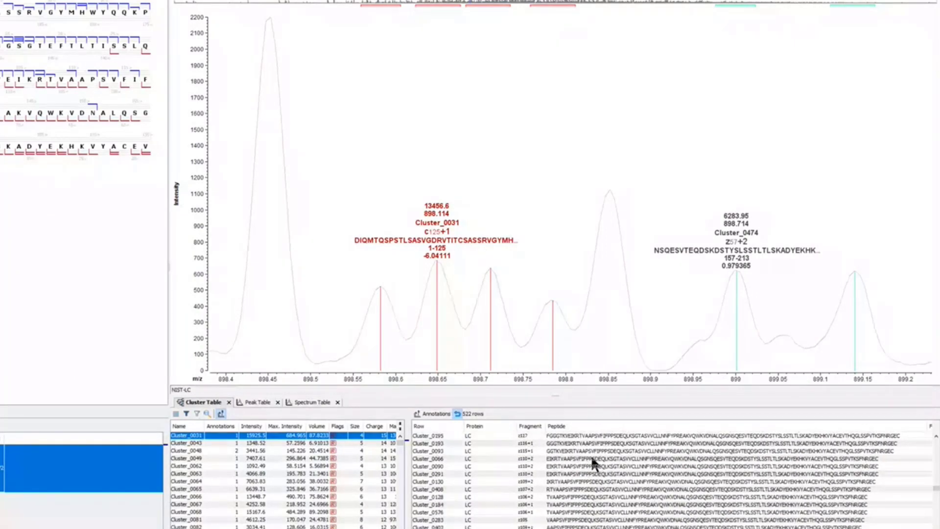
scroll(591, 455, "down", 10)
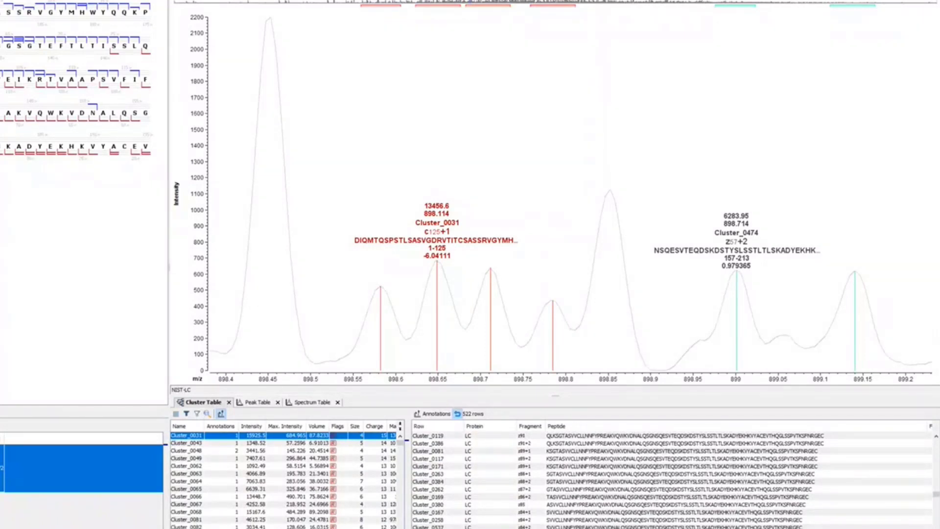
scroll(602, 475, "down", 3)
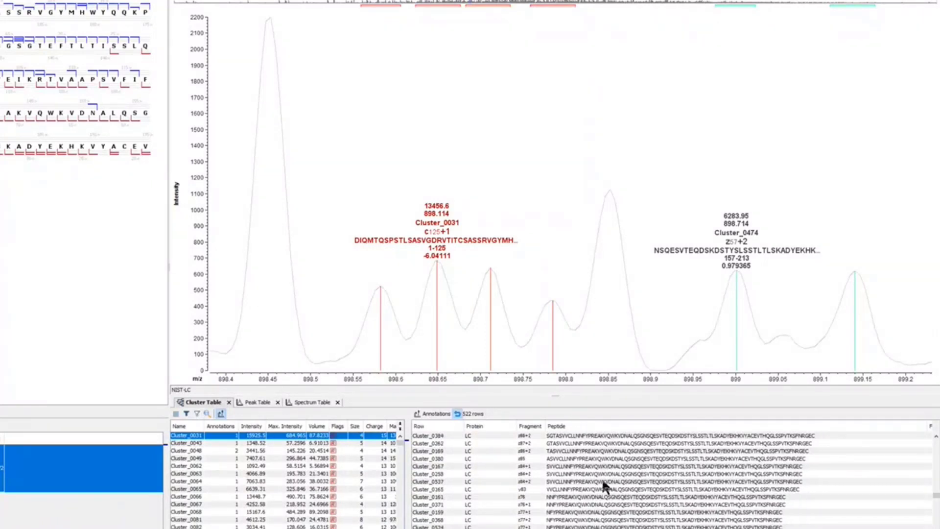
scroll(601, 477, "down", 12)
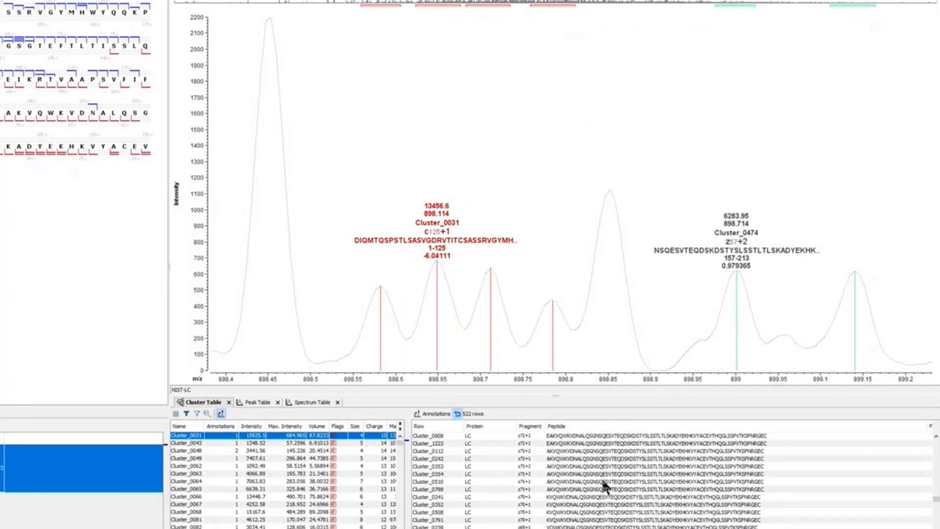
scroll(601, 477, "down", 8)
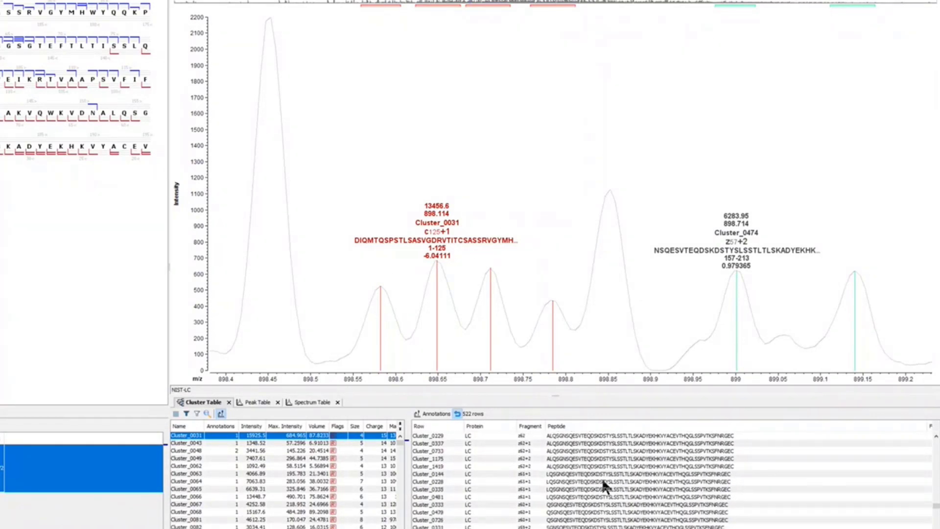
scroll(601, 478, "down", 1)
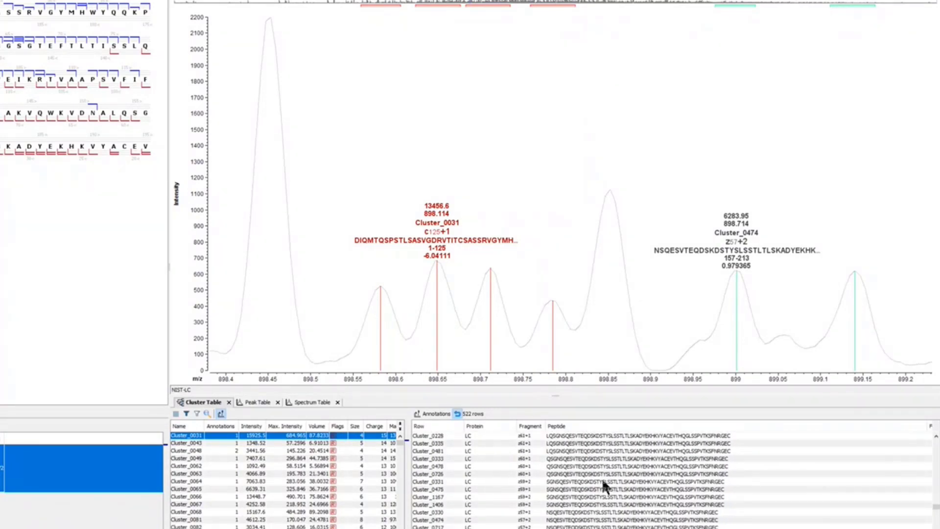
scroll(601, 477, "down", 2)
scroll(601, 477, "down", 3)
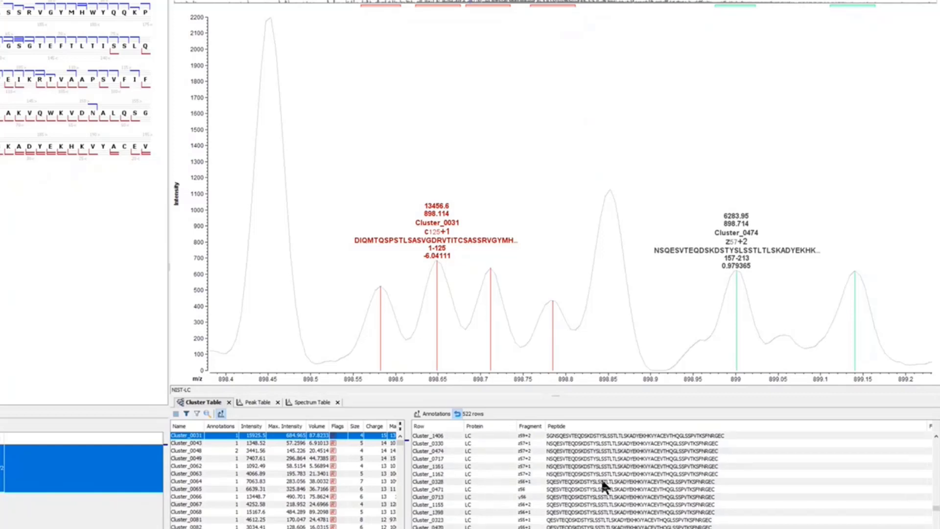
Display the 185-213 fragments in turn in the spectrum: z29+1 Cluster_1068 and Cluster_1308, y29 Cluster_1309, and z29 Cluster_1511
scroll(601, 478, "down", 5)
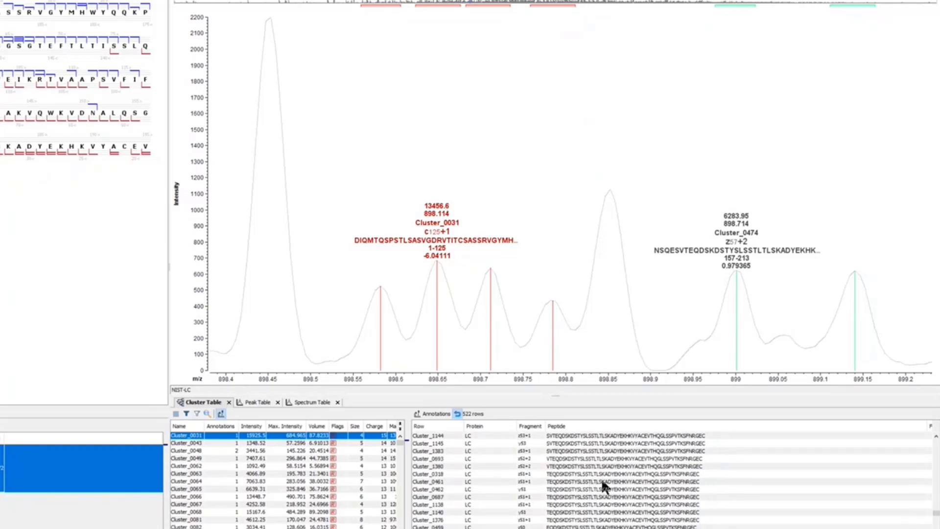
scroll(601, 477, "down", 4)
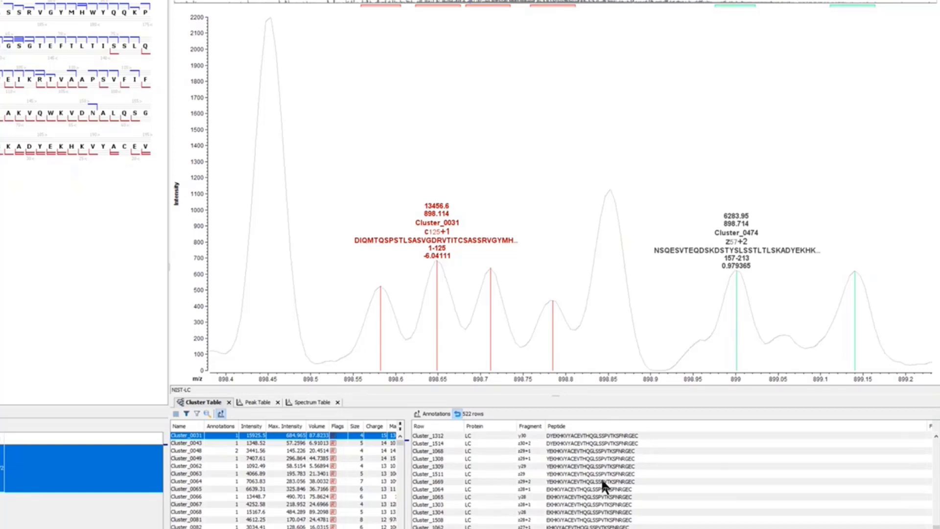
scroll(561, 469, "up", 1)
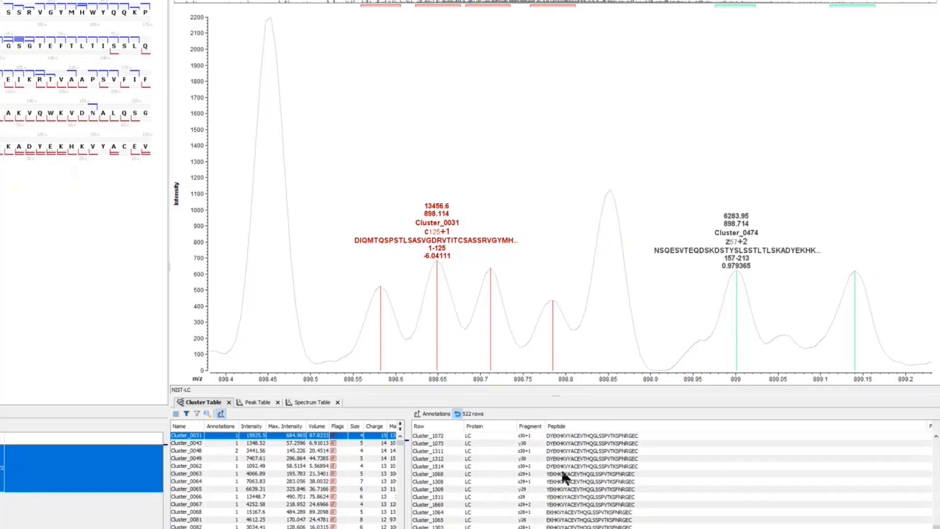
left_click(529, 474)
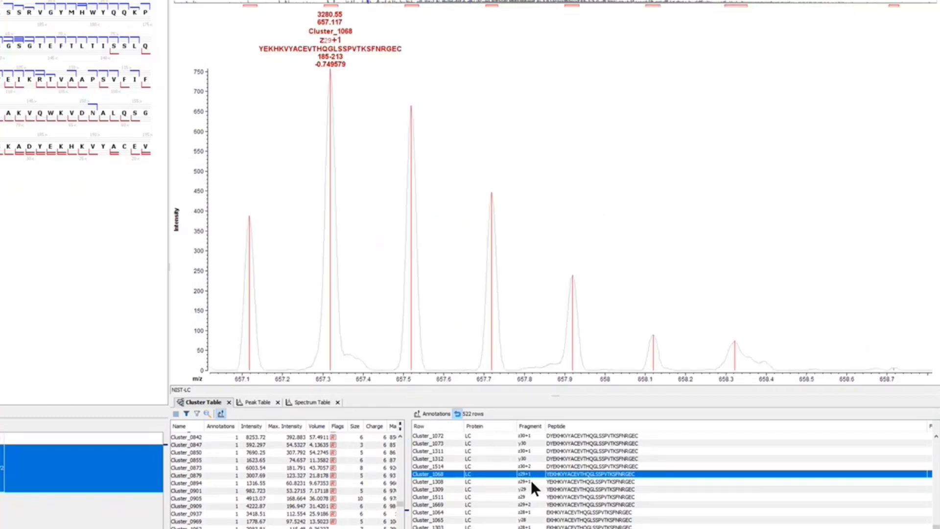
left_click(531, 482)
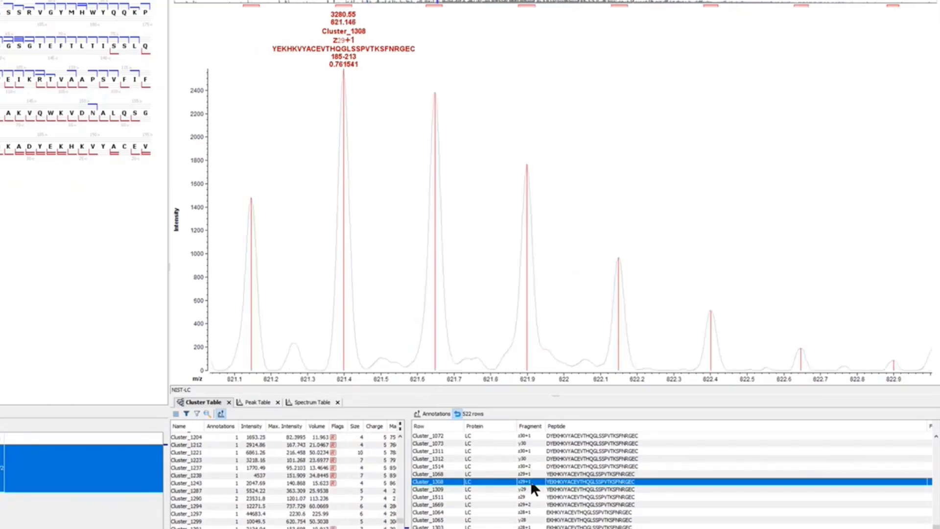
left_click(531, 489)
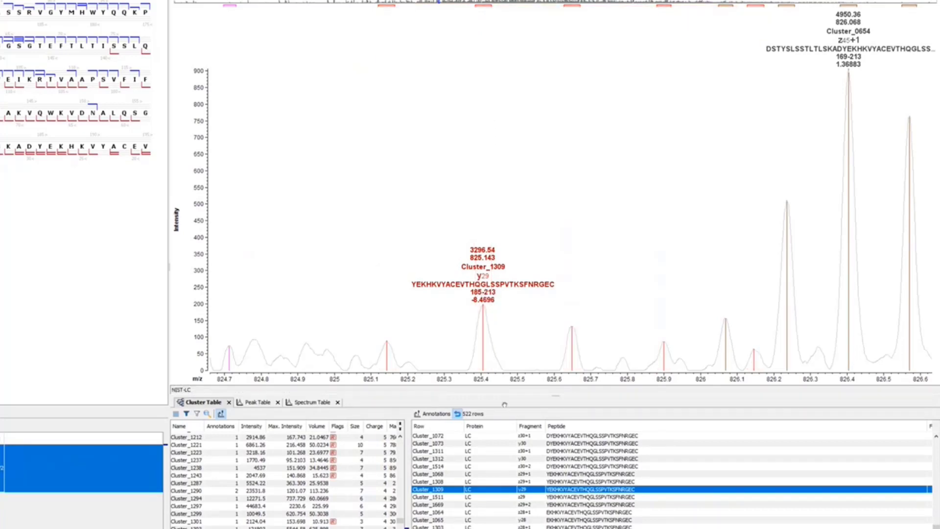
left_click(529, 496)
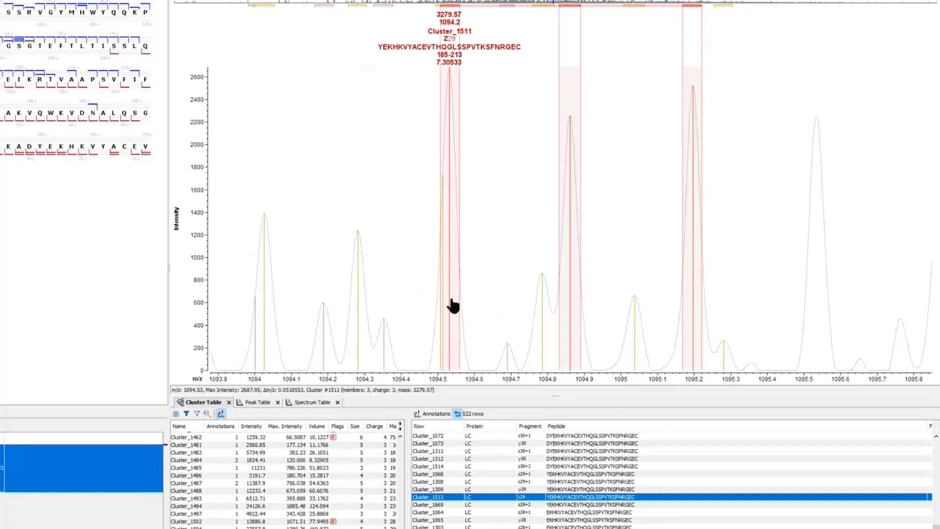
Select the cluster overlapping Cluster_1511 at about m/z 1094.28 in the spectrum, and look over the annotations of the shorter C-terminal fragments
left_click(360, 320)
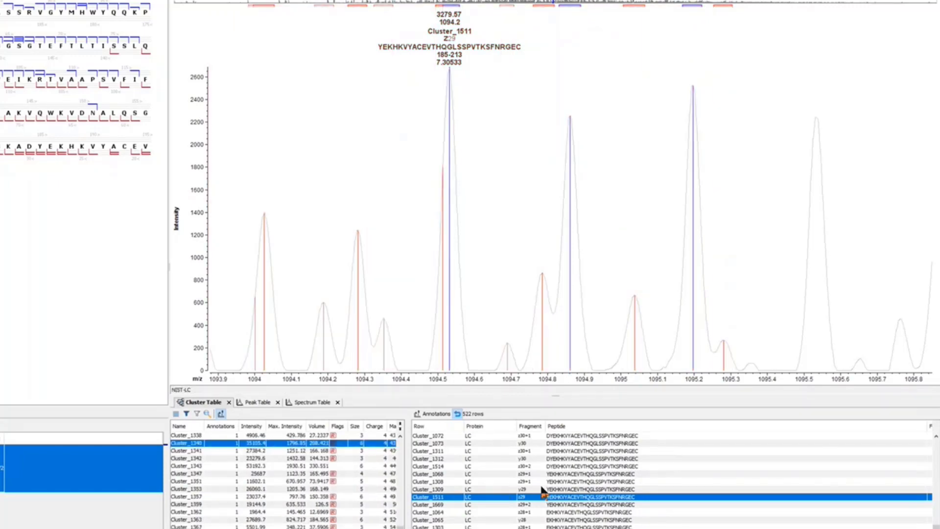
scroll(542, 491, "down", 7)
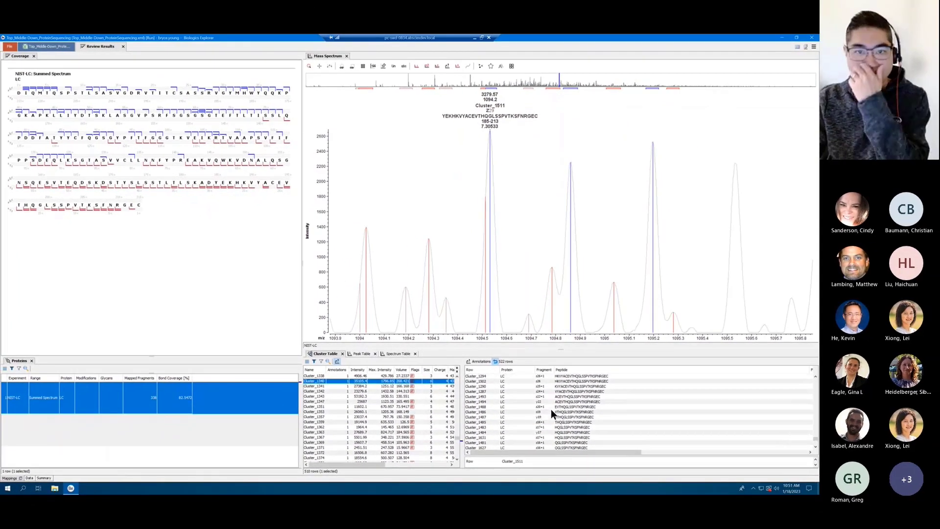
scroll(552, 413, "up", 4)
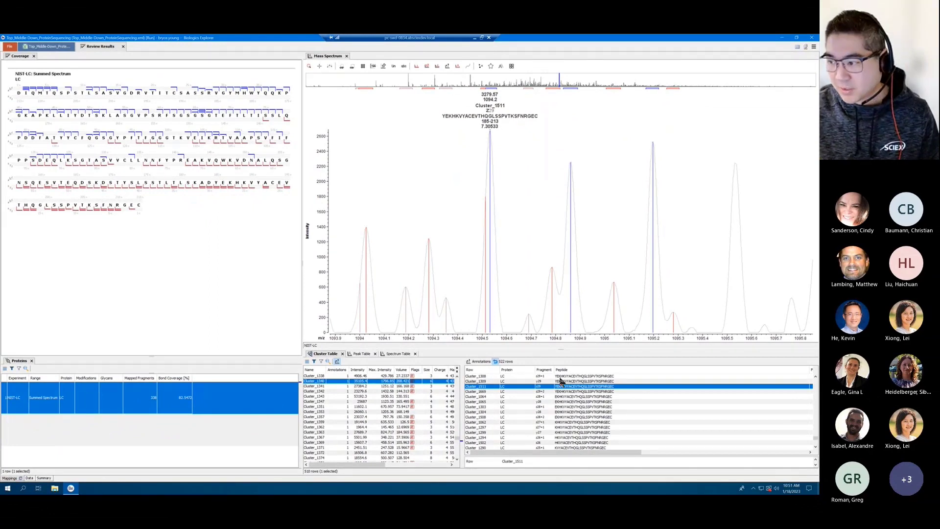